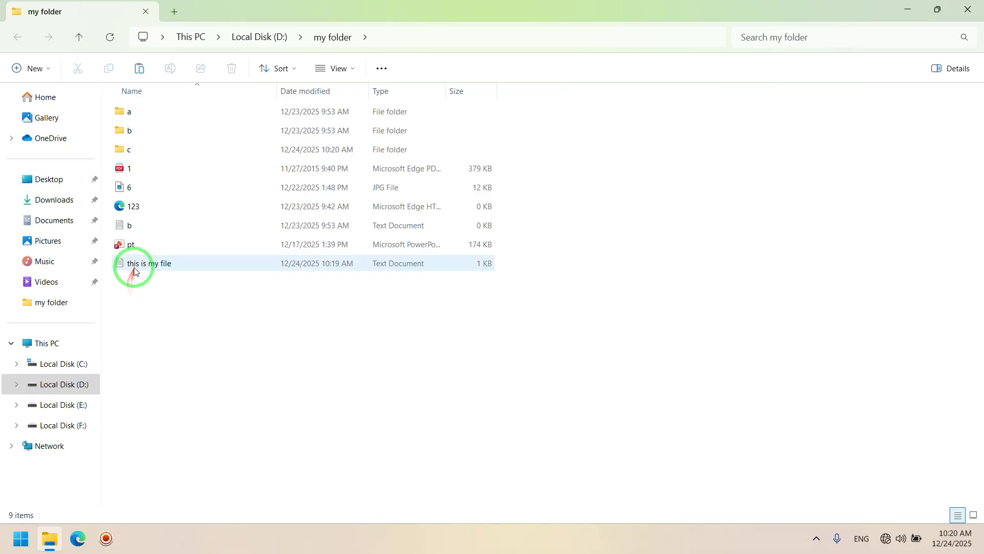
# Step: Add the line "change in file" to the text document "this is my file", save it and close the document
pyautogui.moveTo(144, 265)
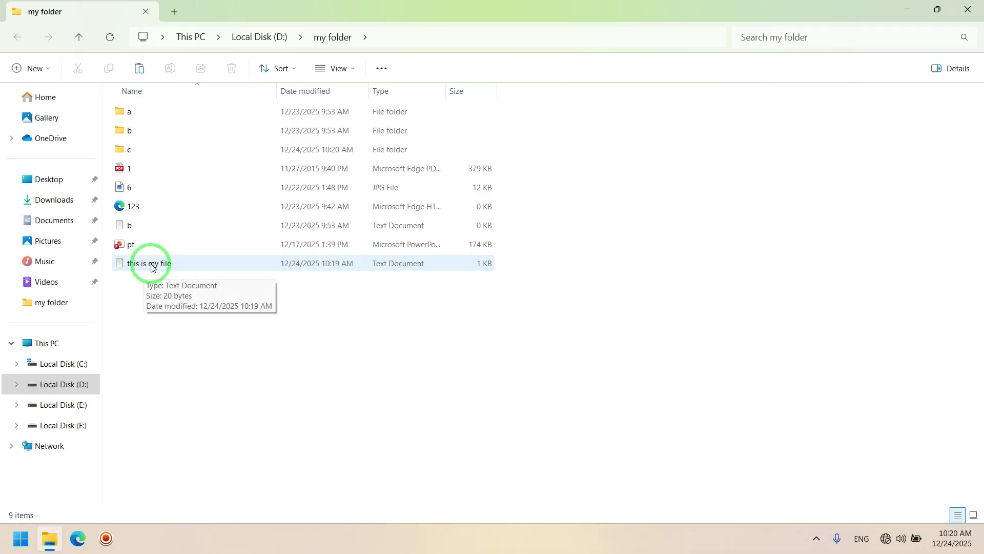
pyautogui.click(152, 264)
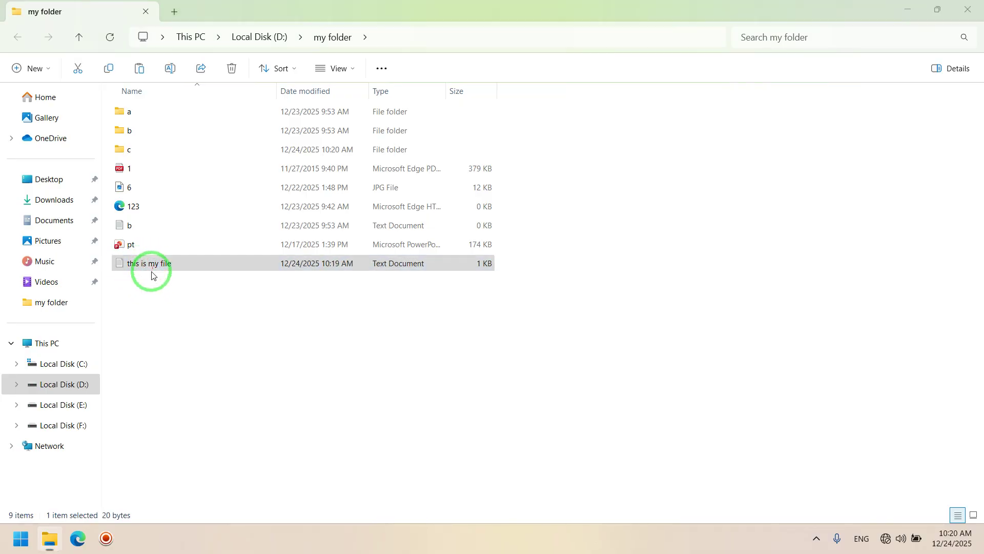
pyautogui.doubleClick(152, 267)
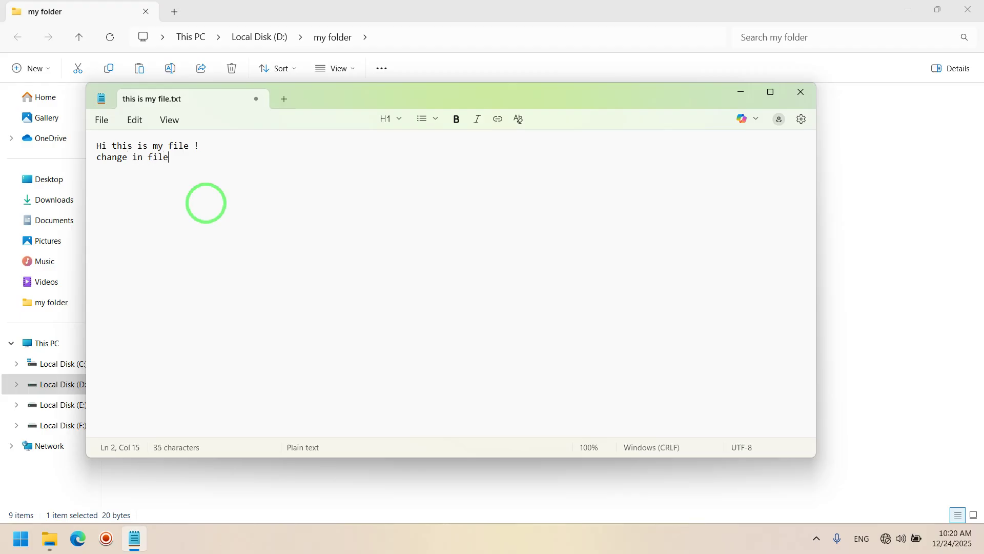
pyautogui.click(103, 121)
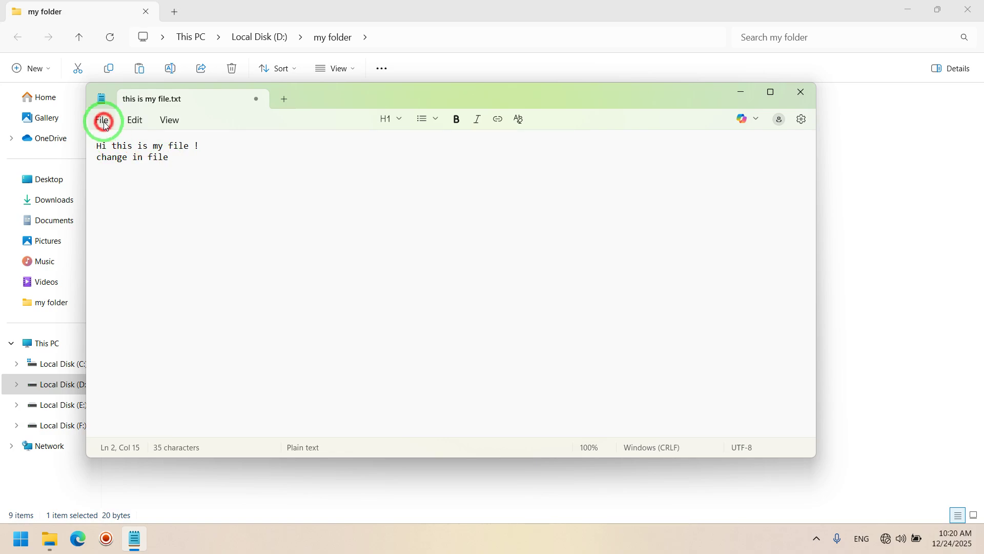
pyautogui.click(112, 246)
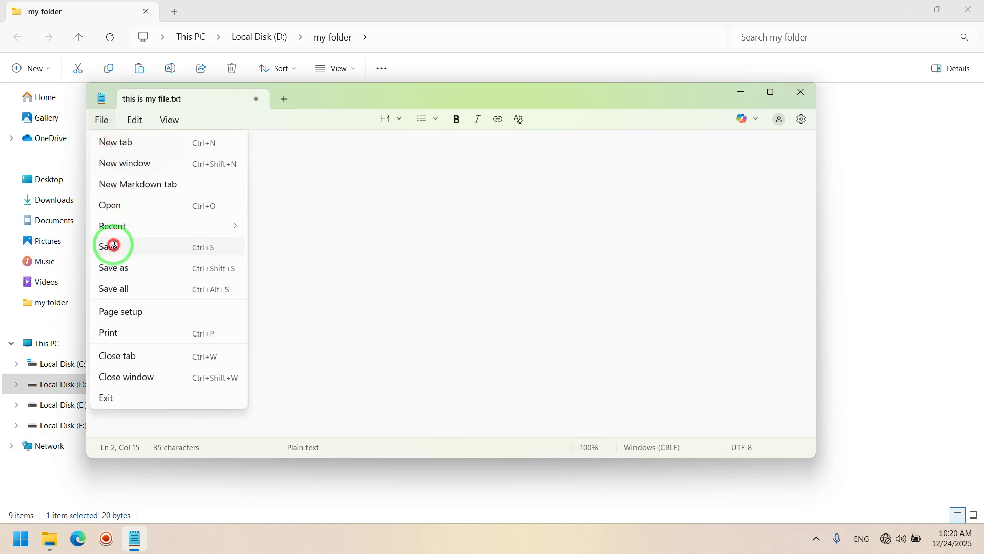
pyautogui.doubleClick(598, 94)
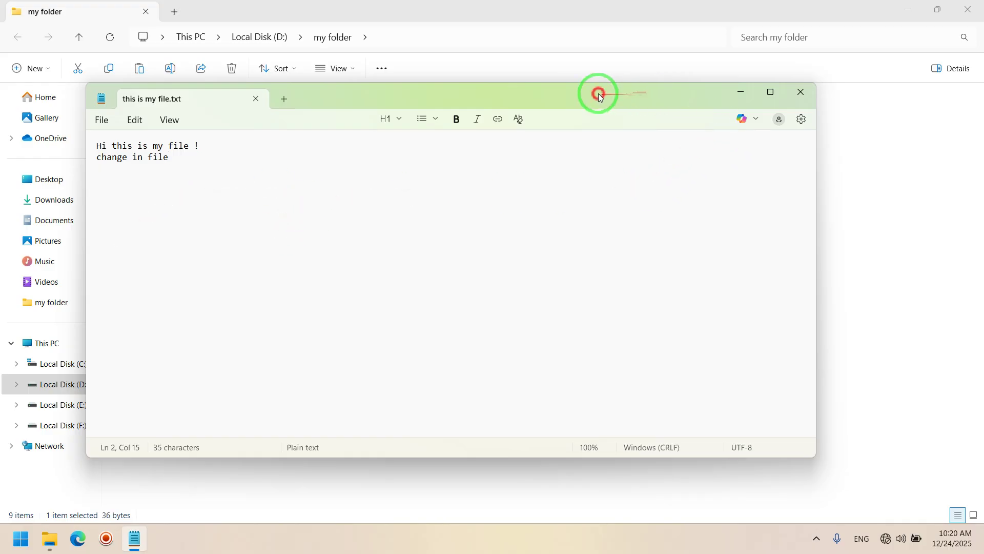
pyautogui.doubleClick(667, 8)
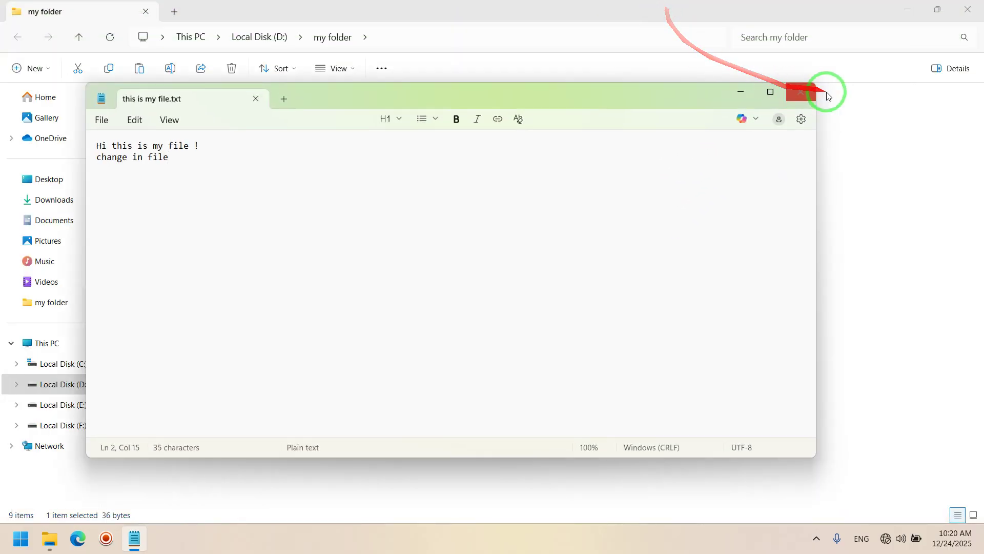
pyautogui.click(808, 95)
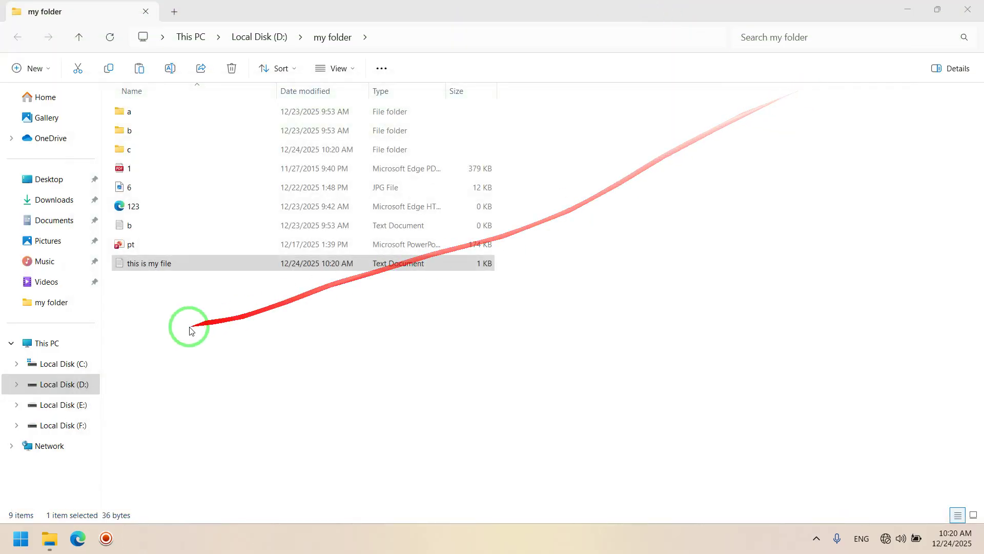
# Step: Set the Read-only attribute on the text document "this is my file" in its properties
pyautogui.rightClick(141, 269)
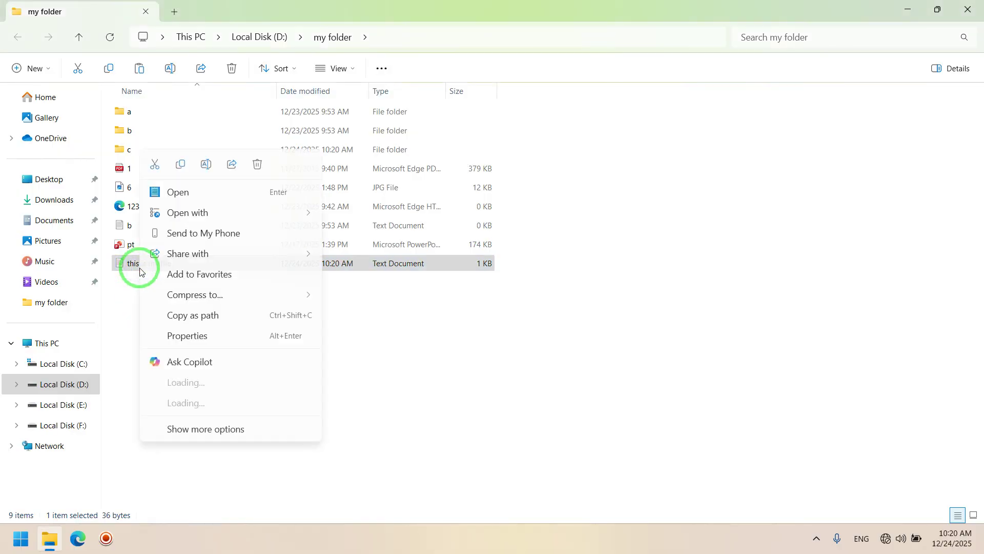
pyautogui.click(200, 432)
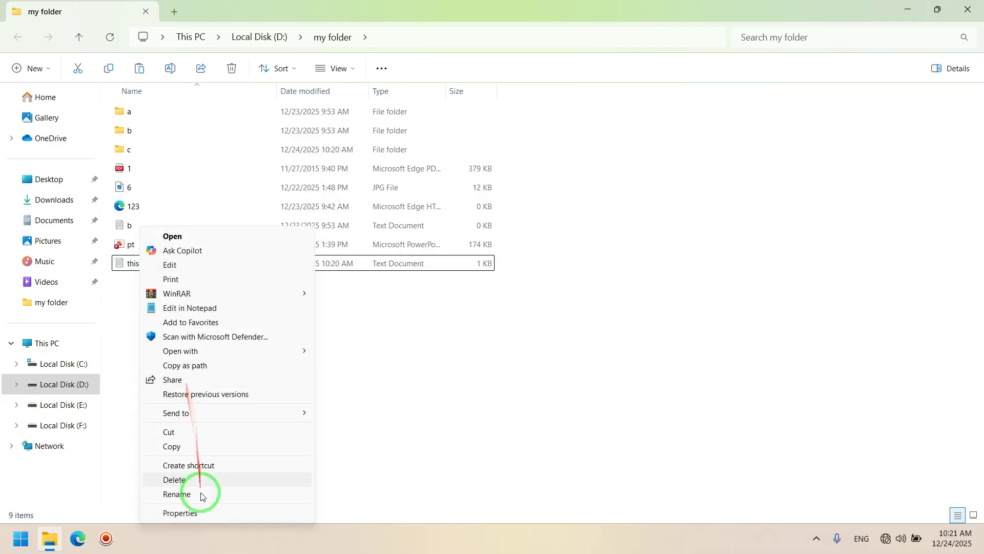
pyautogui.click(200, 513)
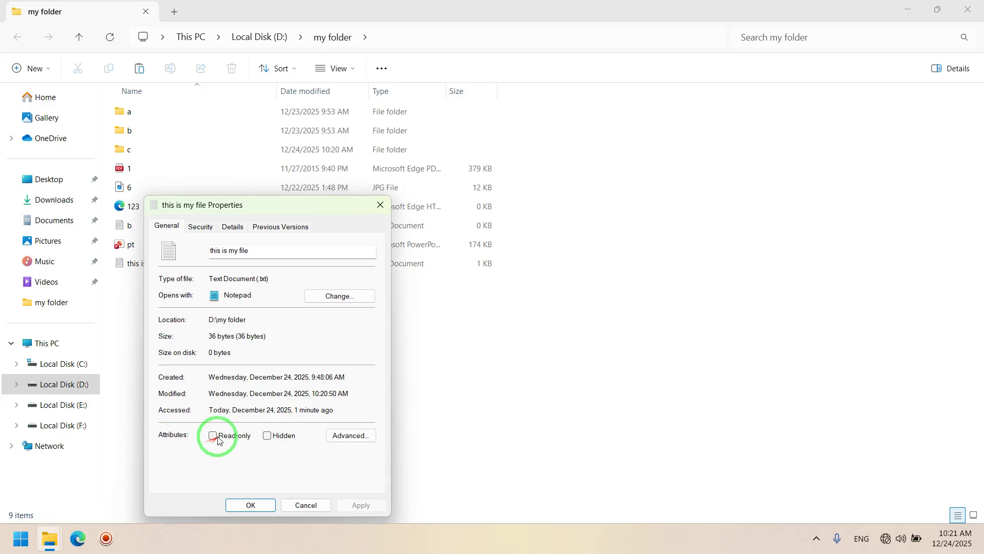
pyautogui.click(214, 437)
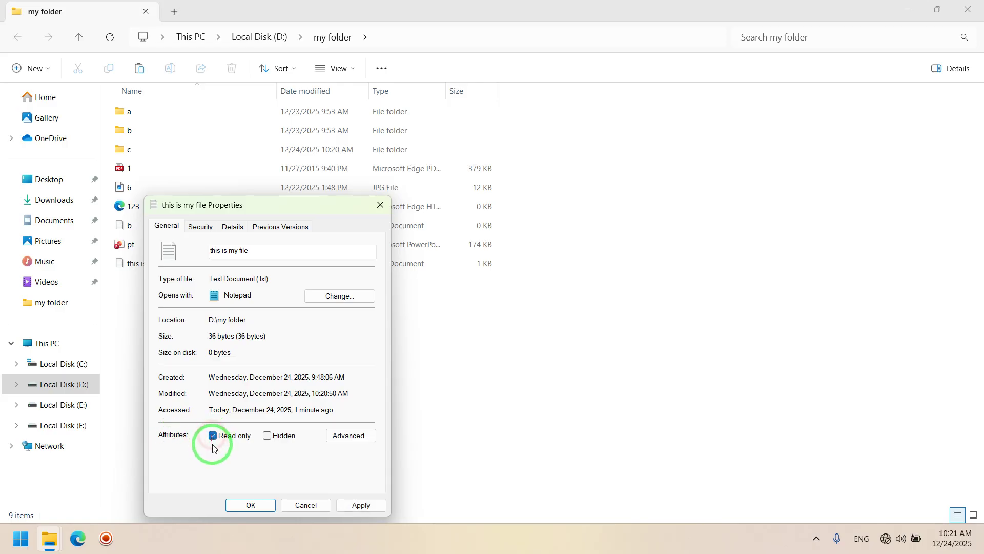
pyautogui.click(254, 504)
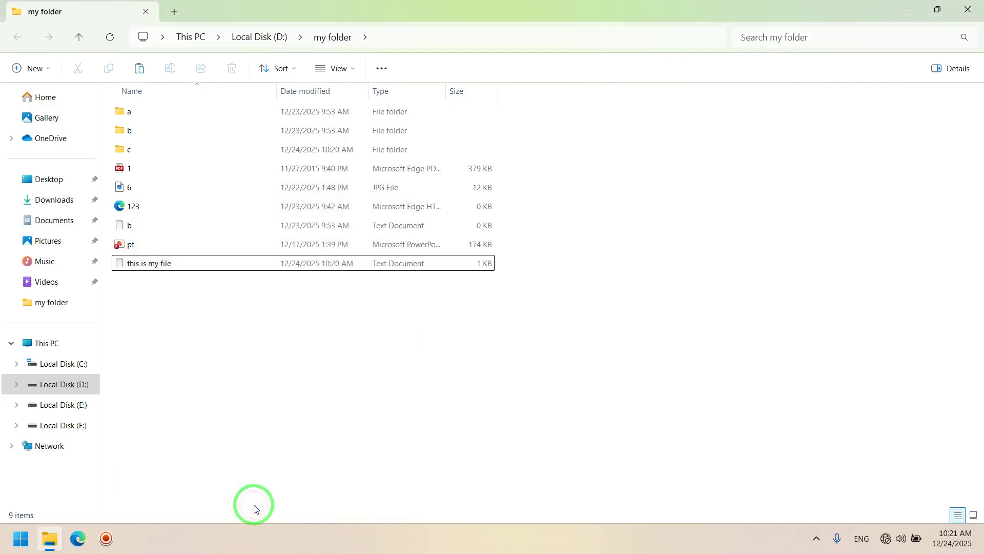
# Step: Add the line "new change in read only mode!" to "this is my file" and try to save it over the original file
pyautogui.click(163, 267)
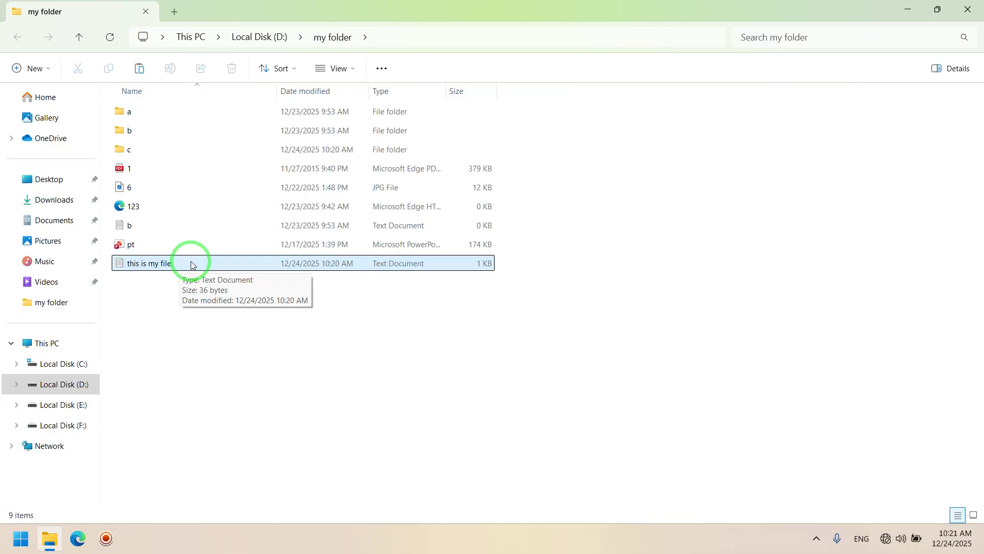
pyautogui.doubleClick(192, 264)
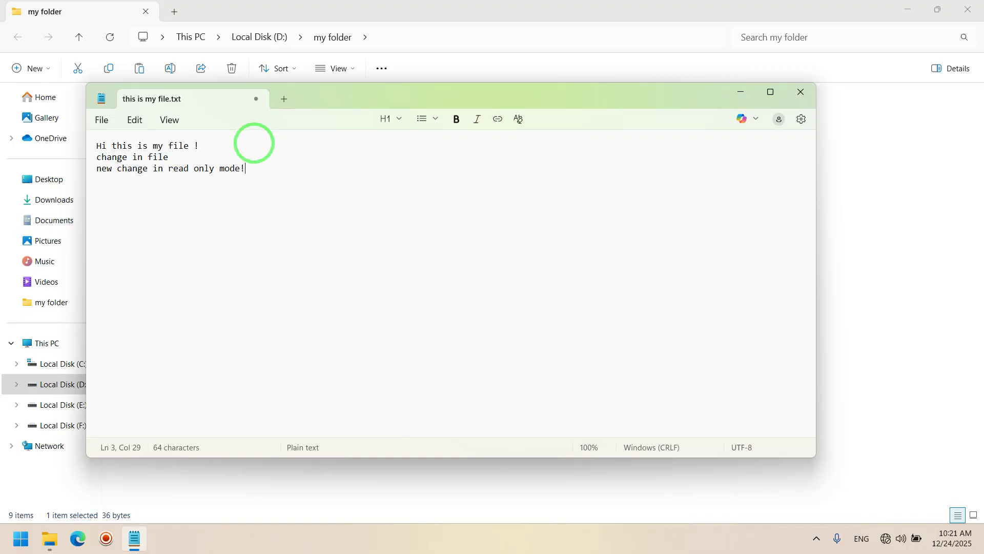
pyautogui.click(102, 120)
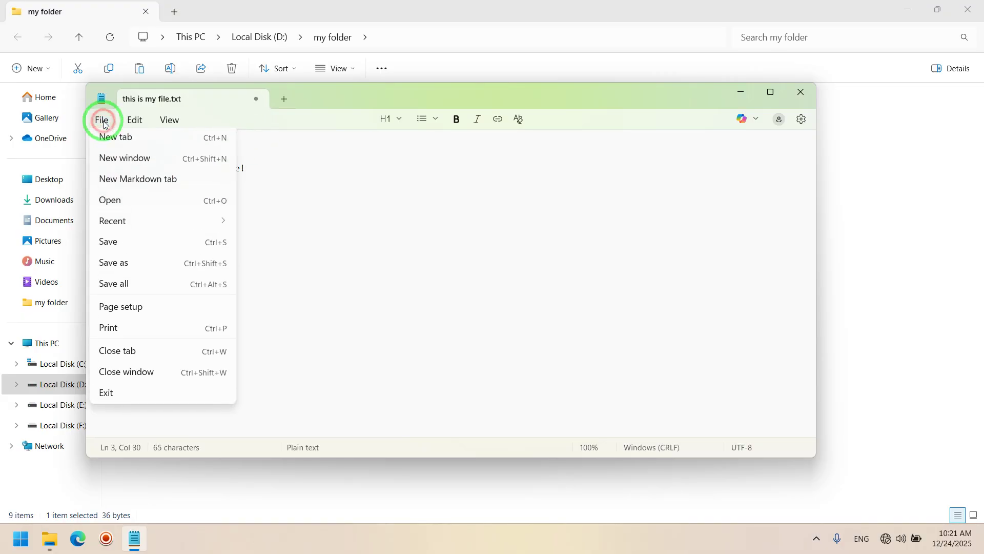
pyautogui.click(116, 248)
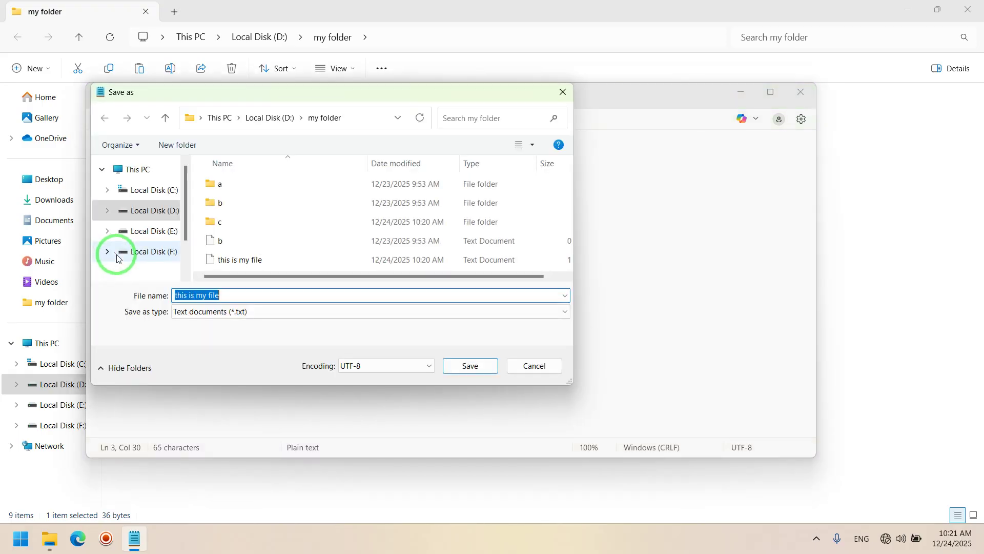
pyautogui.moveTo(187, 93); pyautogui.dragTo(455, 147)
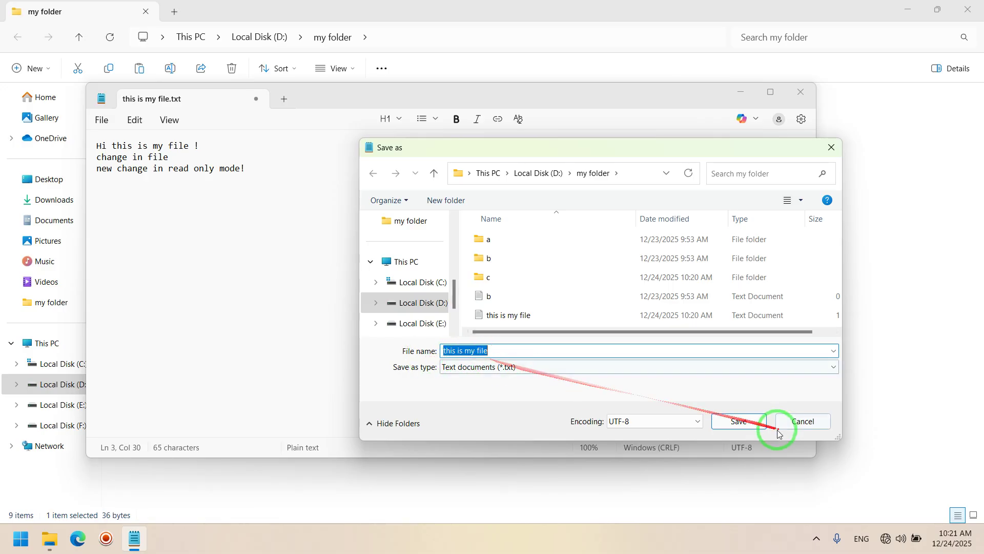
pyautogui.click(746, 421)
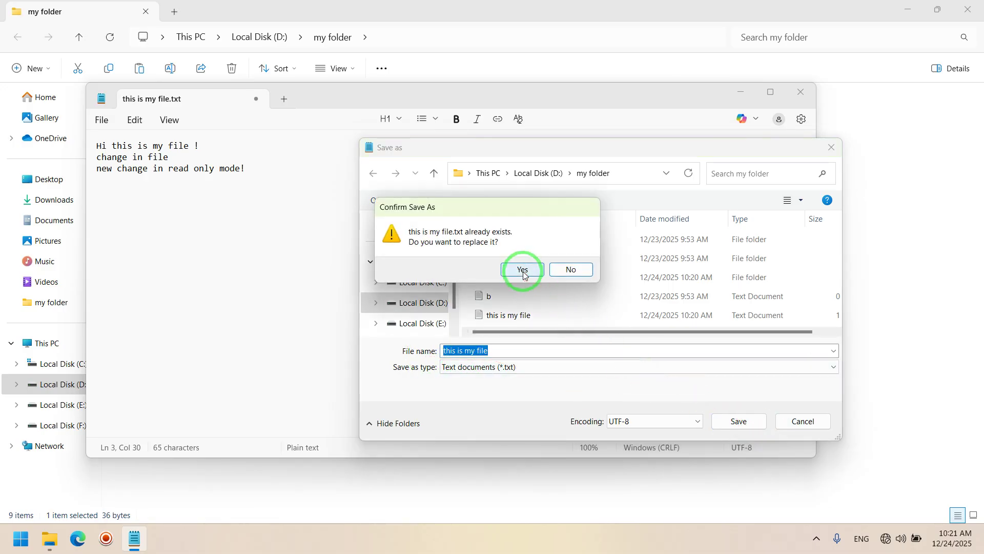
pyautogui.click(521, 271)
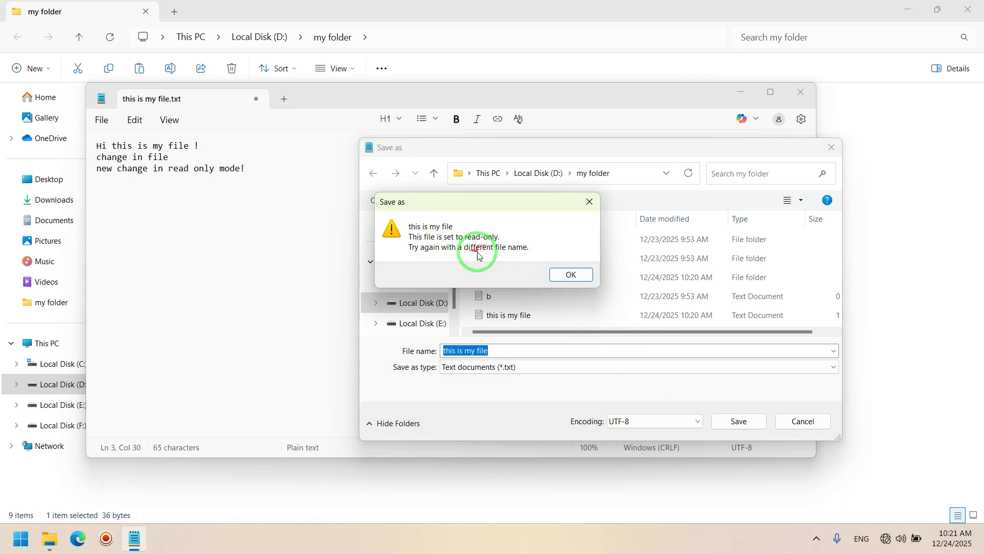
pyautogui.click(571, 275)
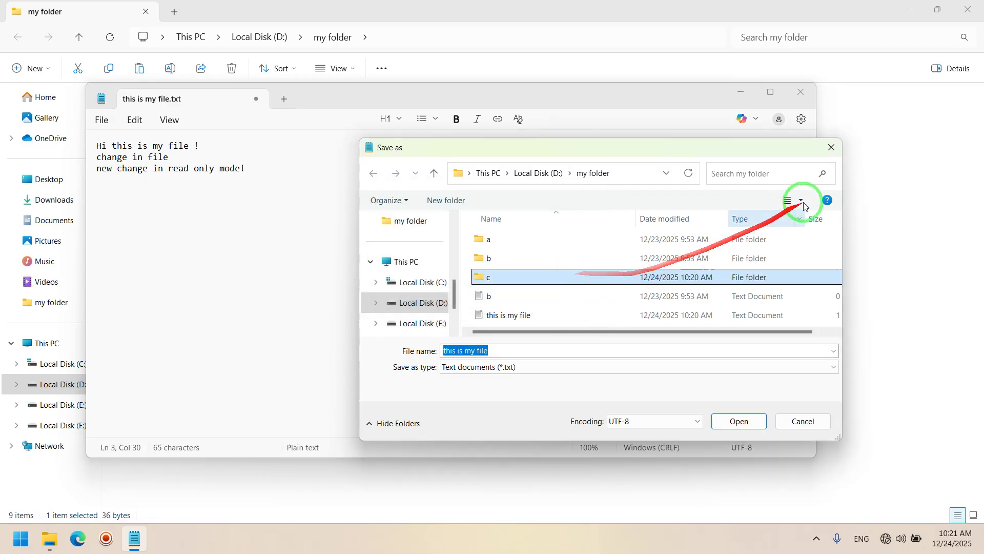
pyautogui.click(832, 148)
pyautogui.click(824, 149)
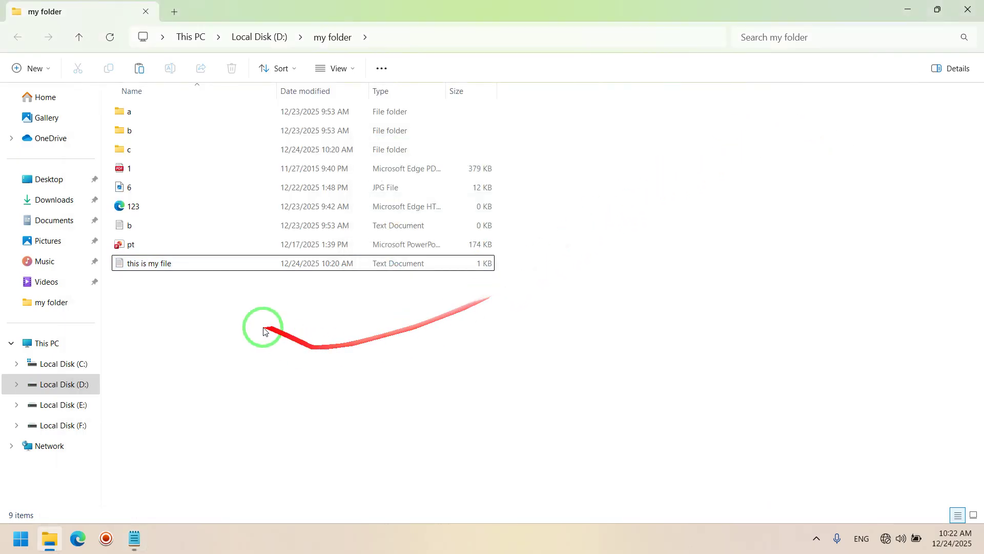
# Step: Create a new text document named 1 inside folder c
pyautogui.doubleClick(134, 154)
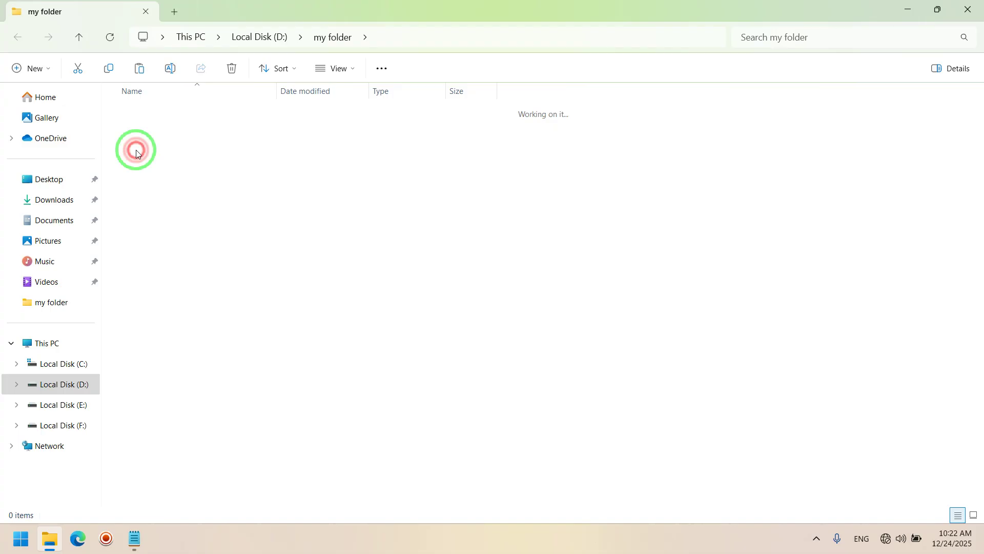
pyautogui.rightClick(172, 183)
pyautogui.moveTo(282, 314)
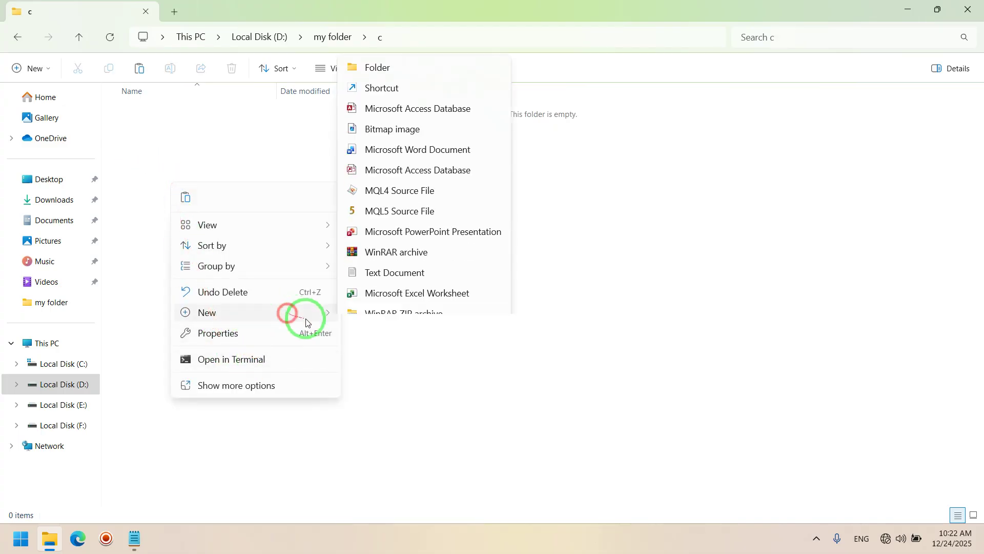
pyautogui.click(374, 250)
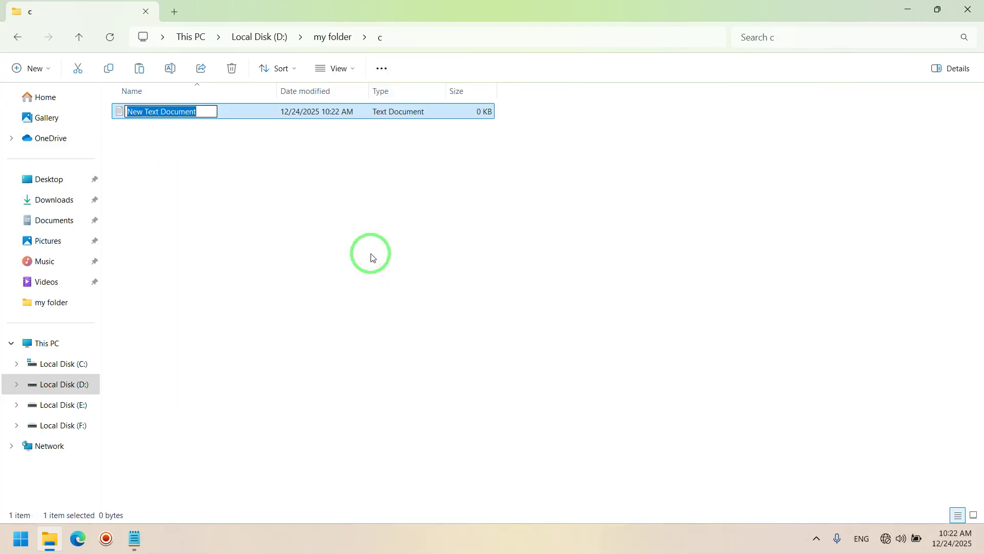
pyautogui.write('1')
pyautogui.click(231, 254)
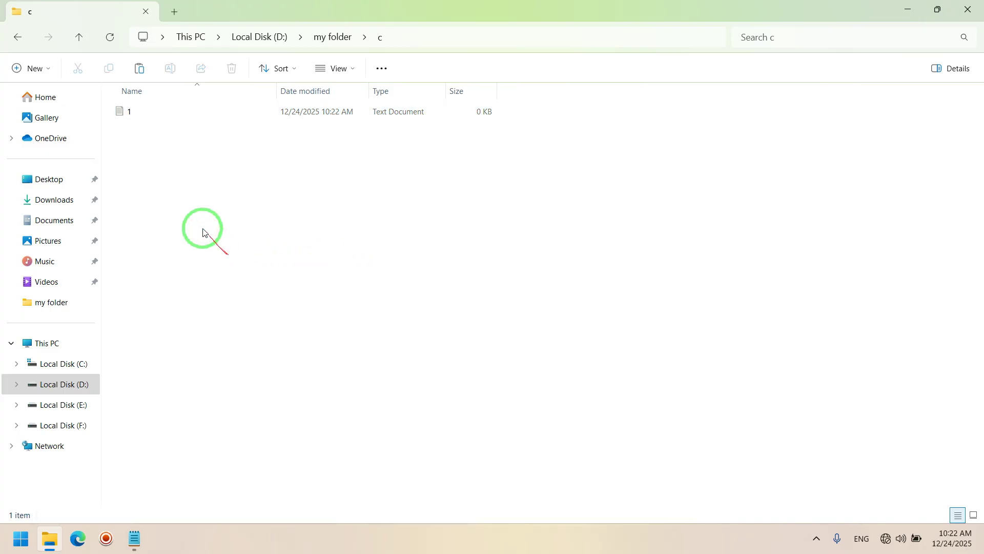
# Step: Set folder c in my folder to read-only, applying the change to its subfolders and files
pyautogui.click(329, 39)
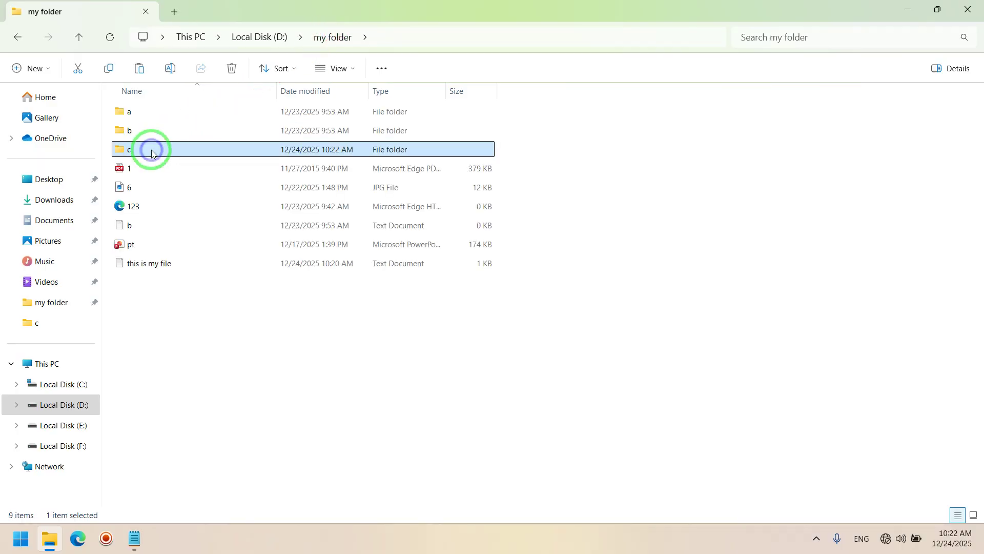
pyautogui.rightClick(152, 150)
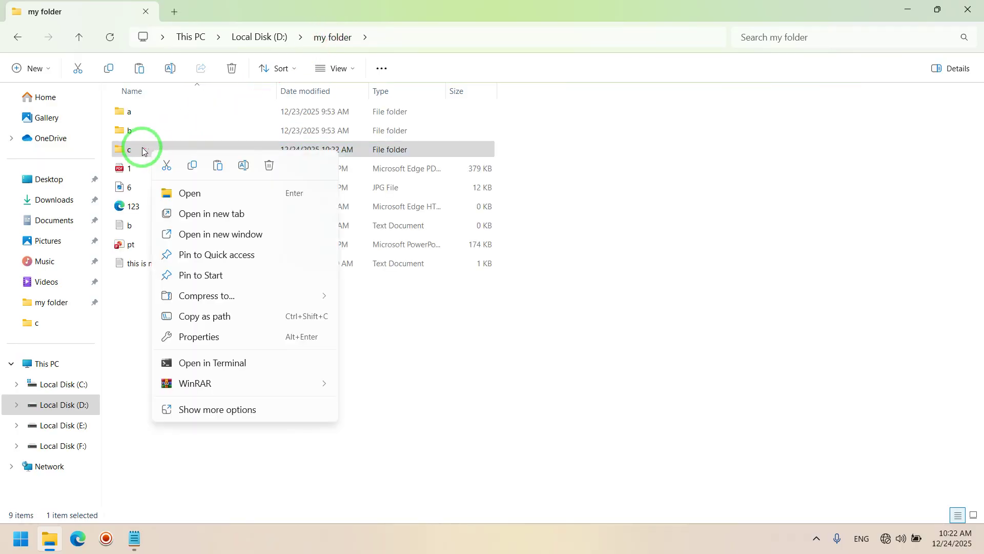
pyautogui.click(208, 410)
pyautogui.click(212, 456)
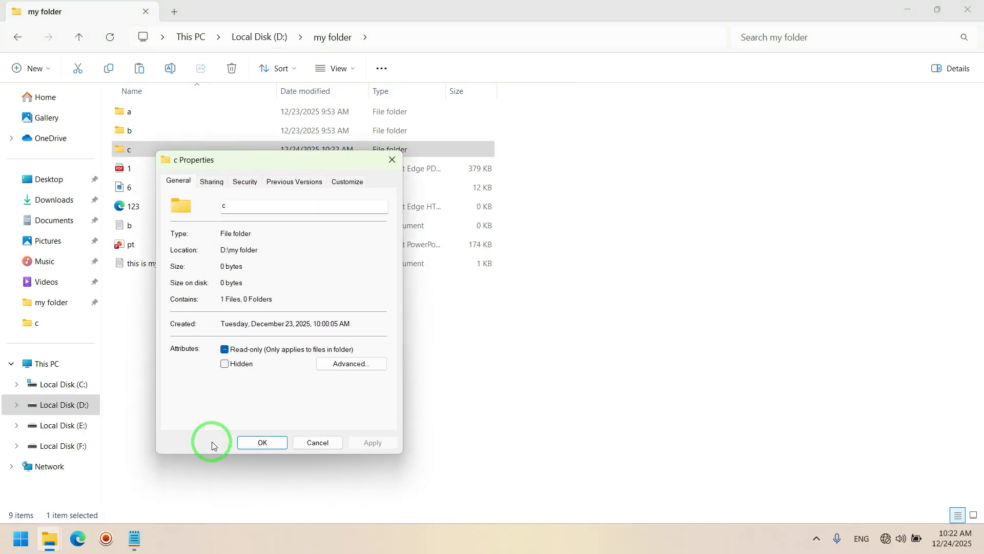
pyautogui.click(224, 349)
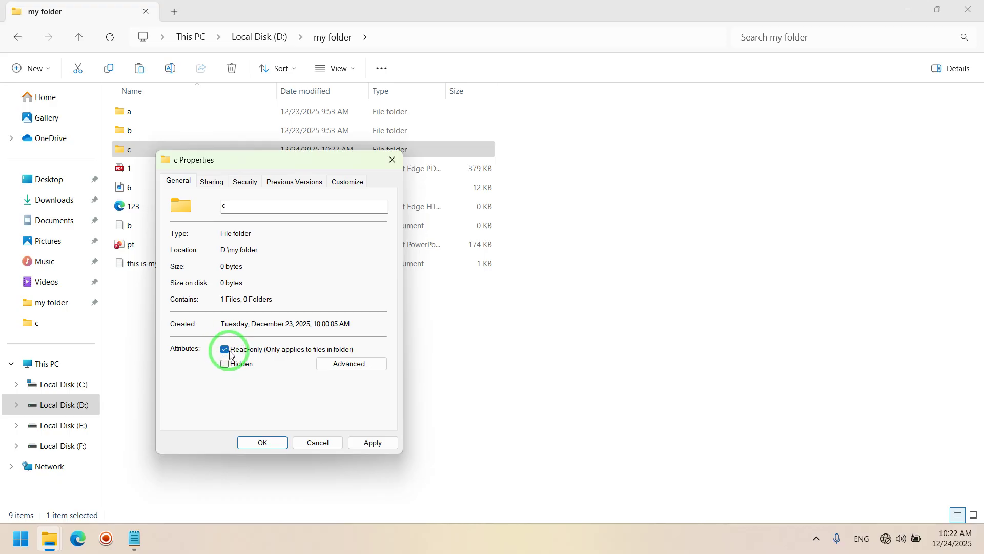
pyautogui.click(270, 442)
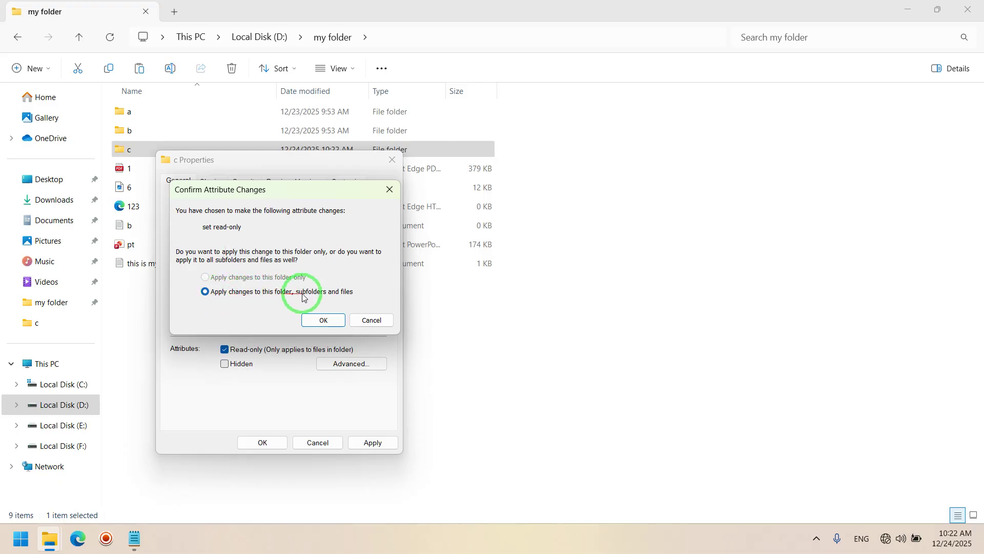
pyautogui.click(326, 320)
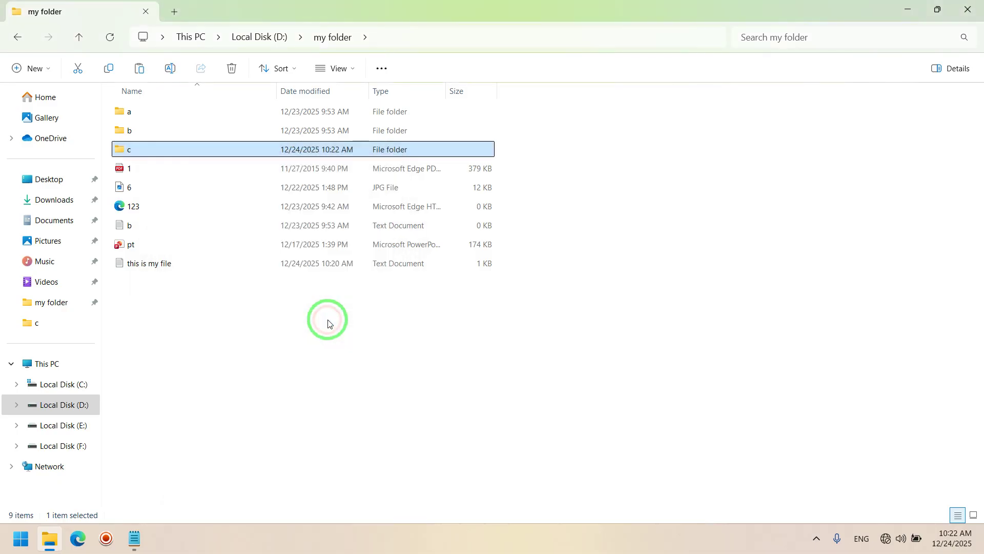
# Step: Enter "new change" in text document 1 inside folder c and try to save it
pyautogui.doubleClick(137, 153)
pyautogui.click(148, 115)
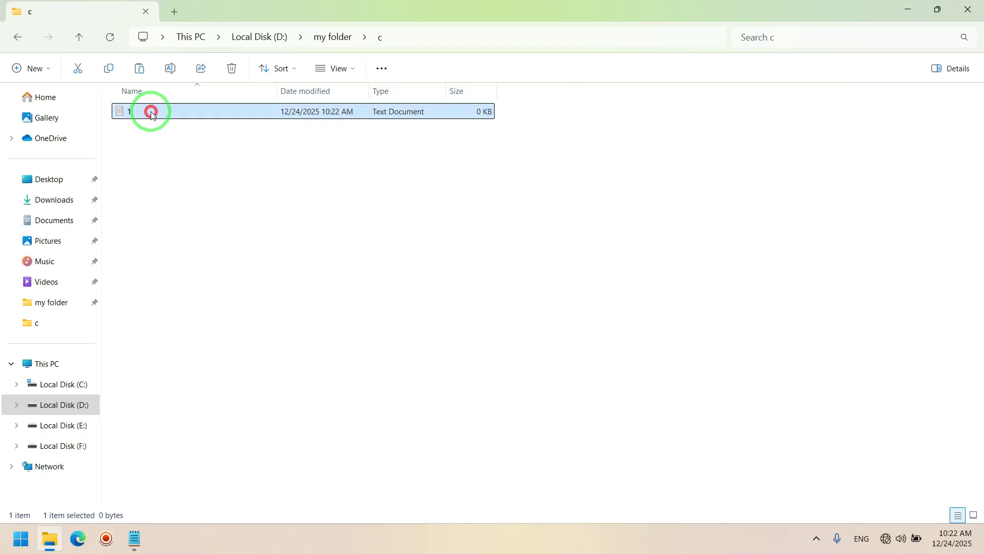
pyautogui.doubleClick(151, 113)
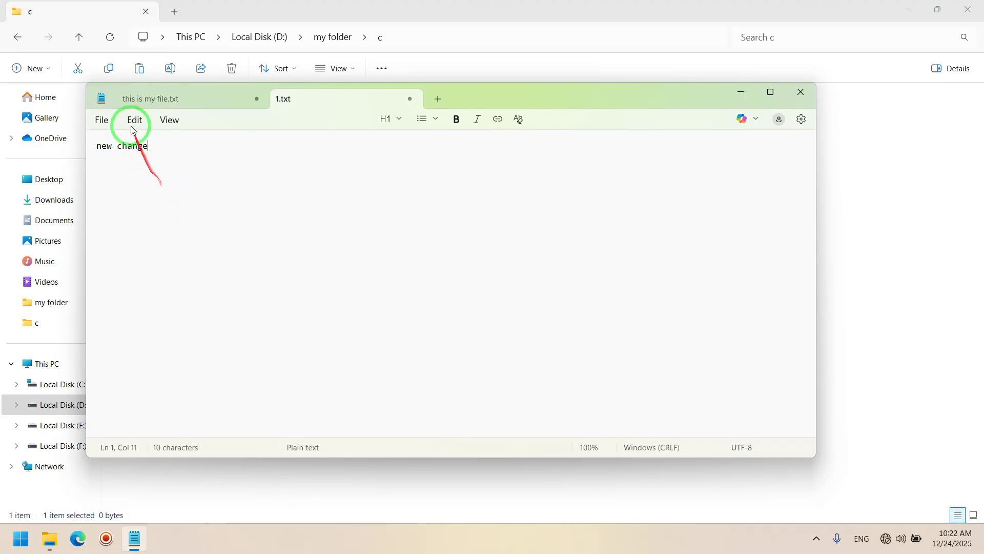
pyautogui.click(102, 120)
pyautogui.click(119, 251)
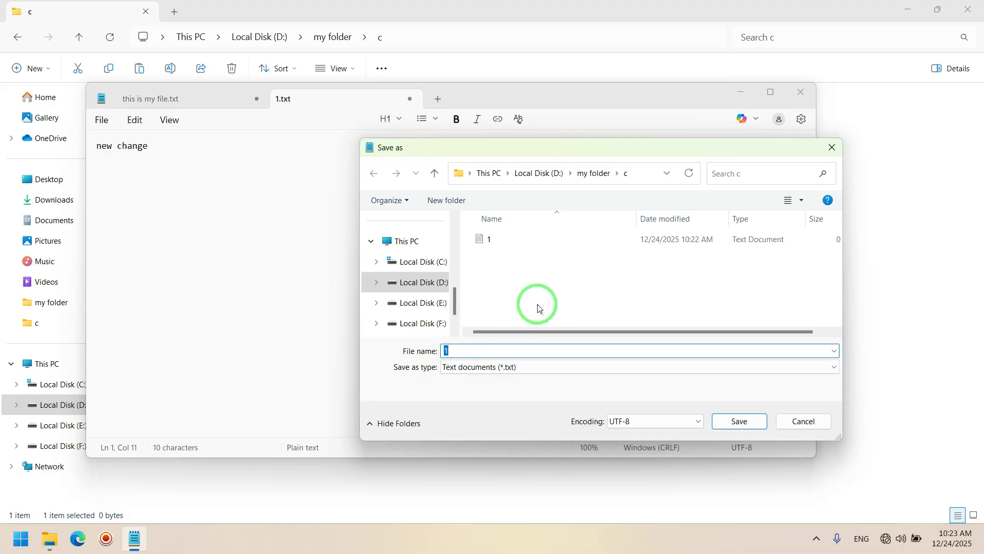
pyautogui.click(831, 147)
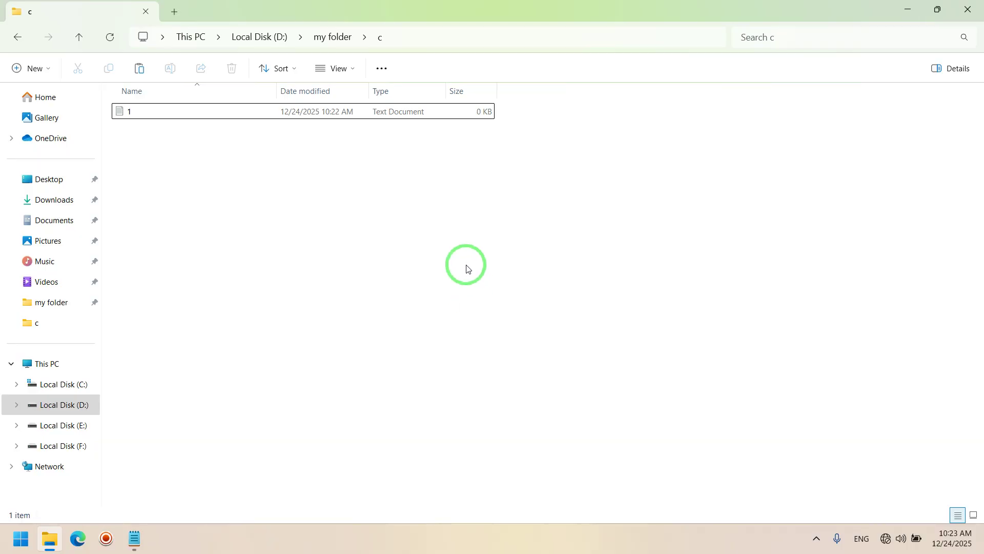
# Step: Remove the Read-only attribute from folder c in my folder, applying the change to its subfolders and files
pyautogui.click(343, 45)
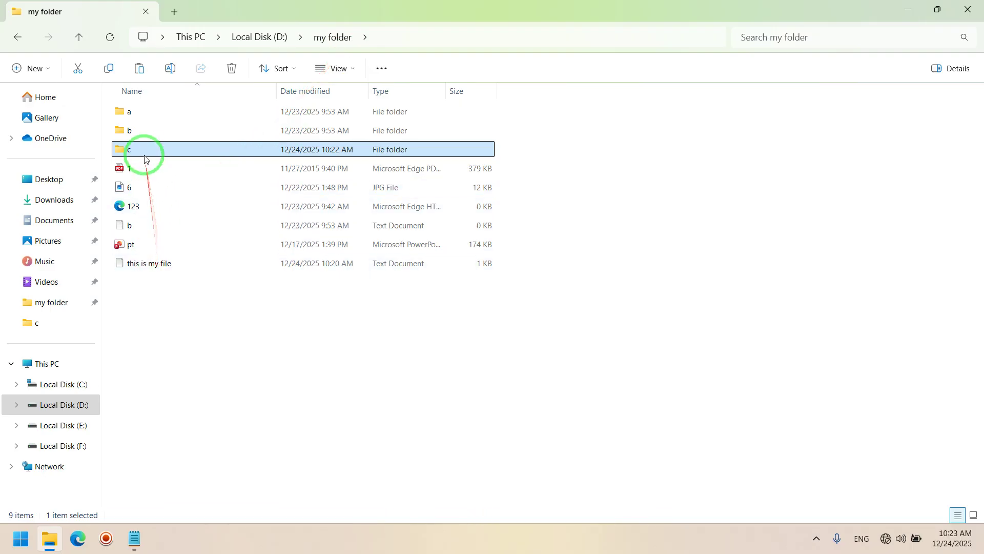
pyautogui.click(145, 152)
pyautogui.rightClick(145, 153)
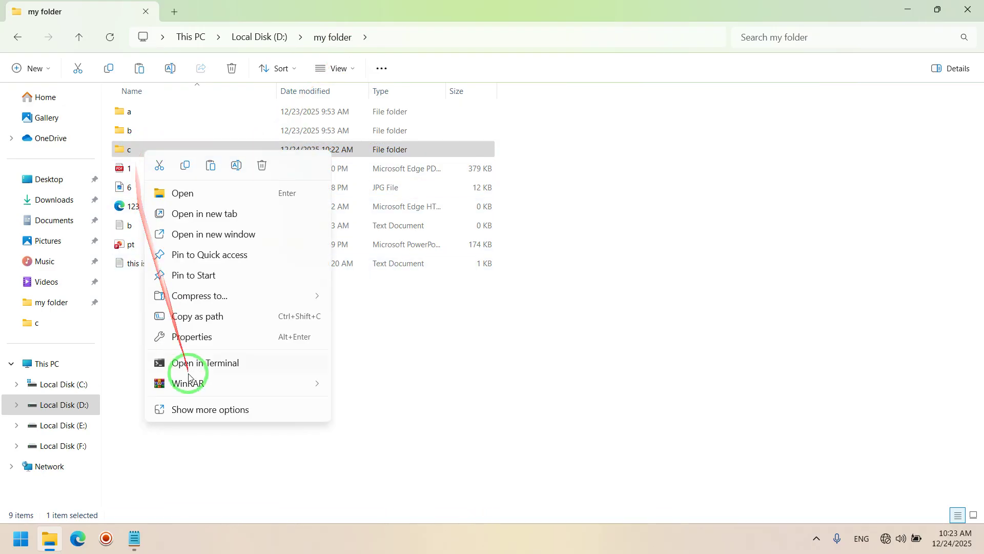
pyautogui.click(191, 417)
pyautogui.click(197, 457)
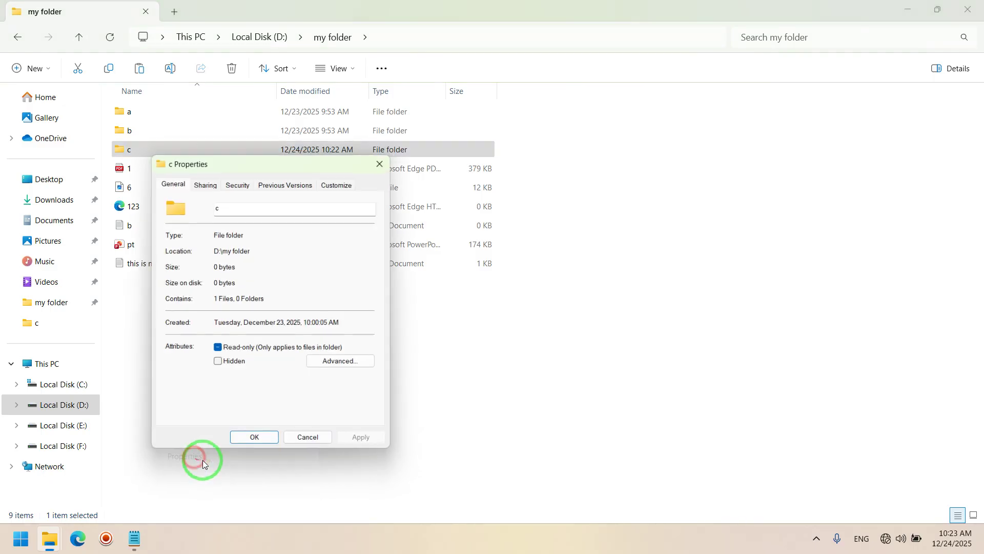
pyautogui.click(218, 349)
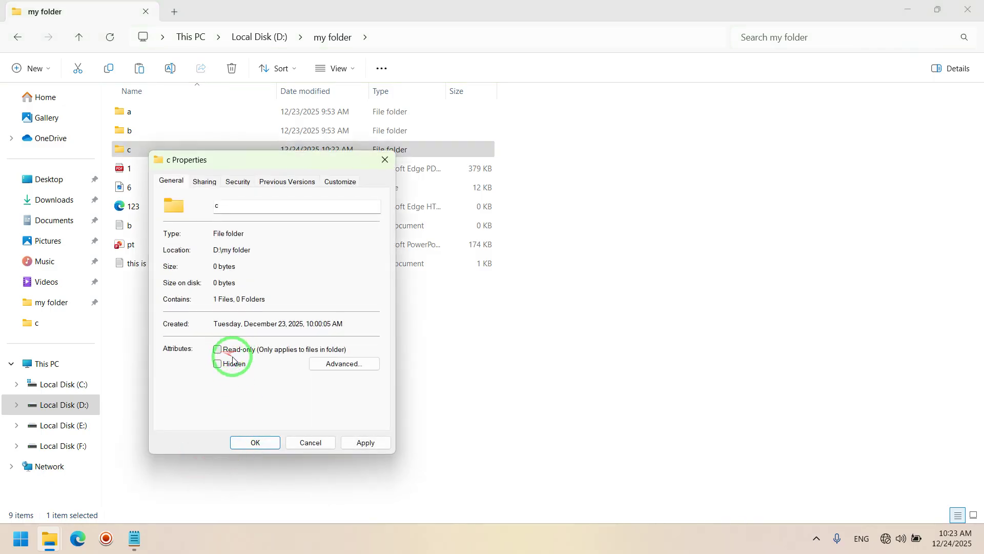
pyautogui.click(253, 444)
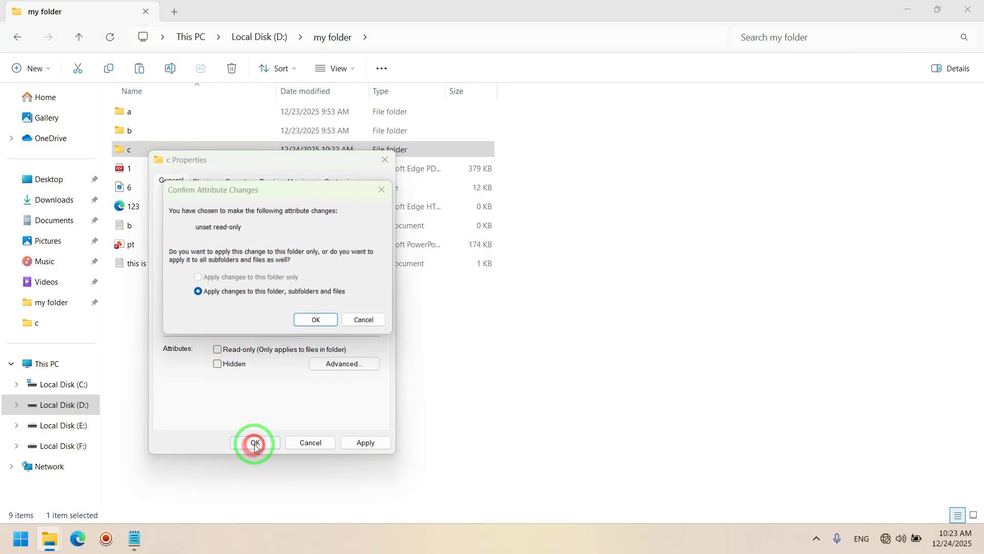
pyautogui.click(318, 321)
# Step: Add the line "new change again" to text document 1 in folder c, save it, and reopen the file to check the text
pyautogui.doubleClick(195, 149)
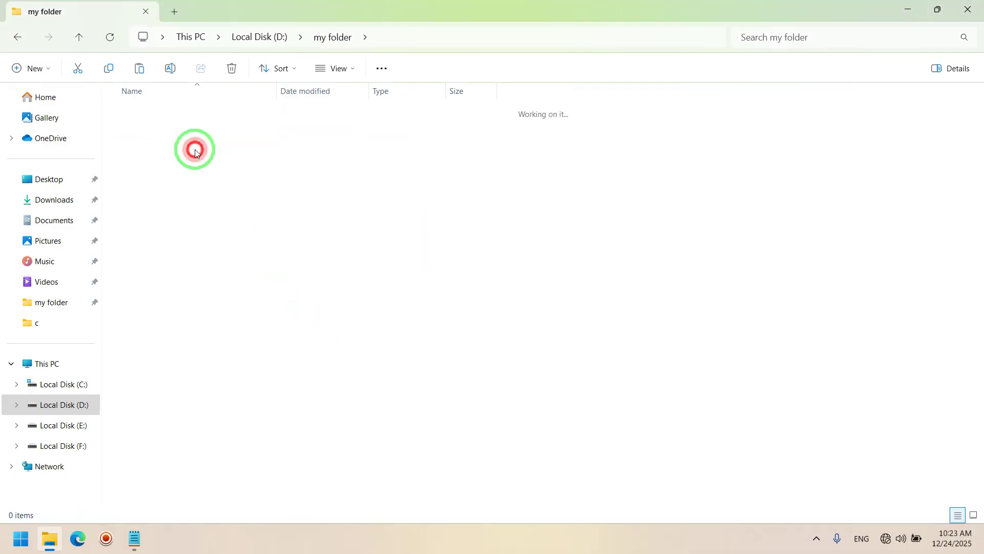
pyautogui.click(154, 113)
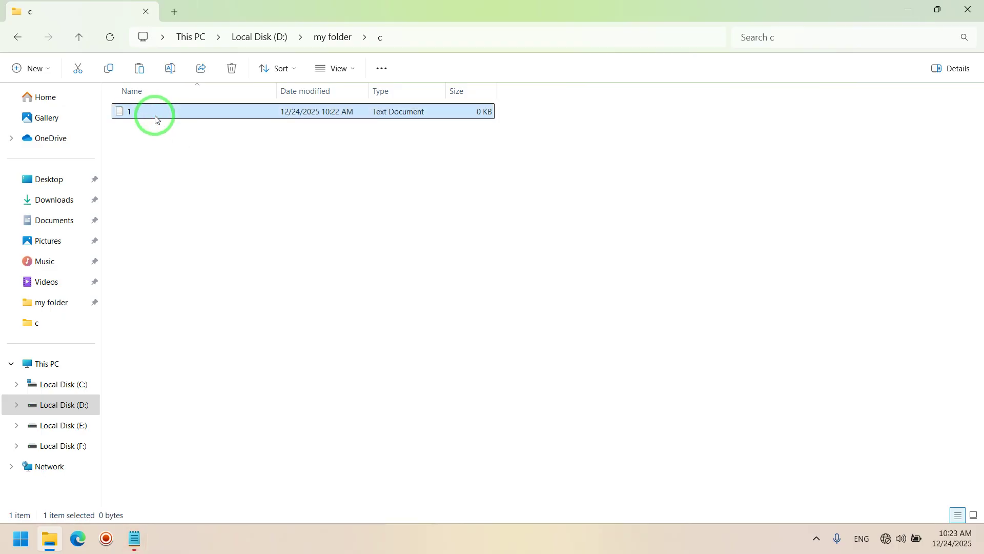
pyautogui.doubleClick(155, 112)
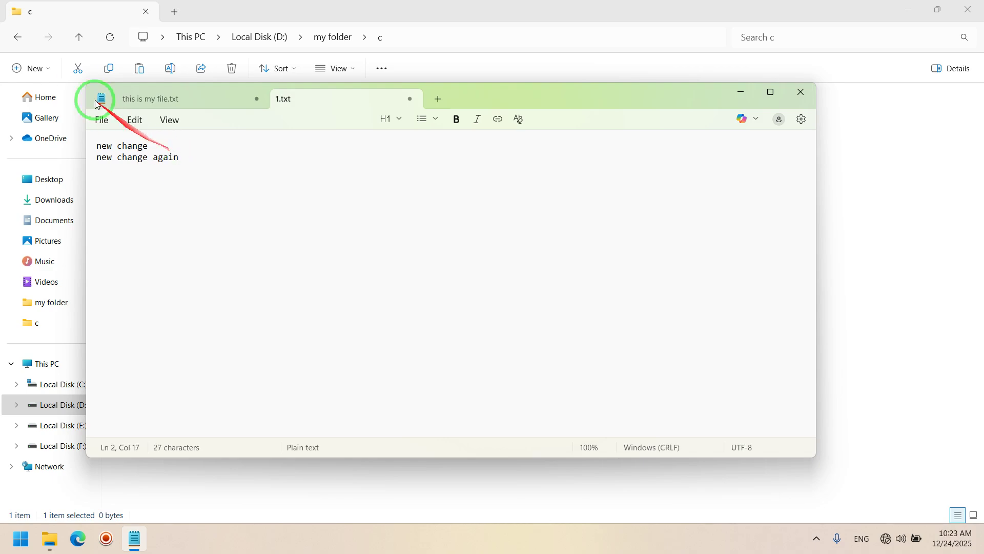
pyautogui.click(100, 119)
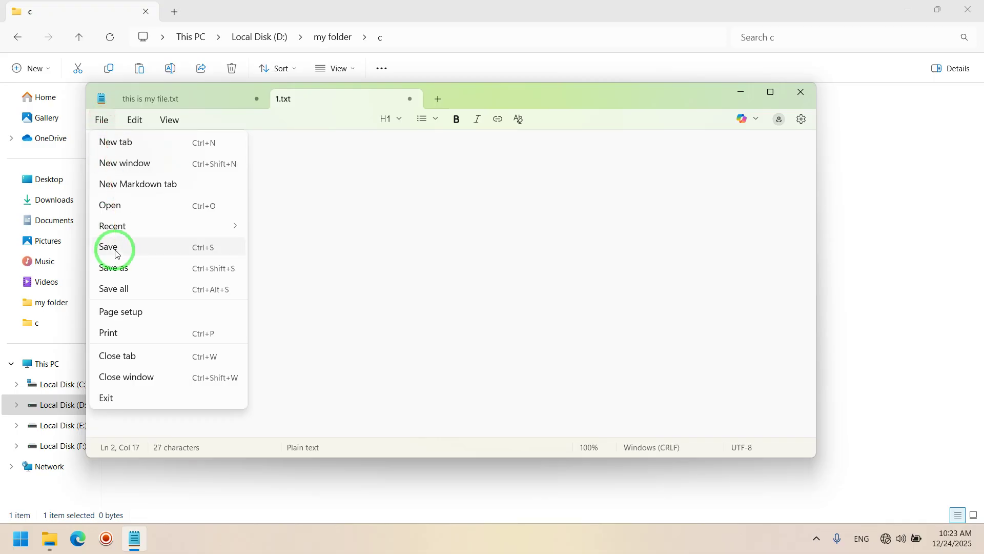
pyautogui.click(116, 253)
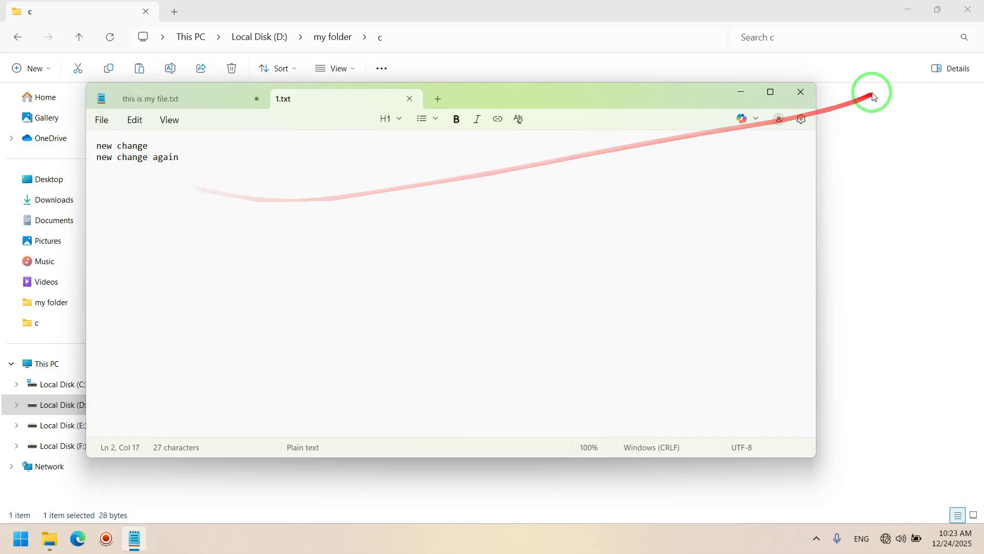
pyautogui.click(800, 92)
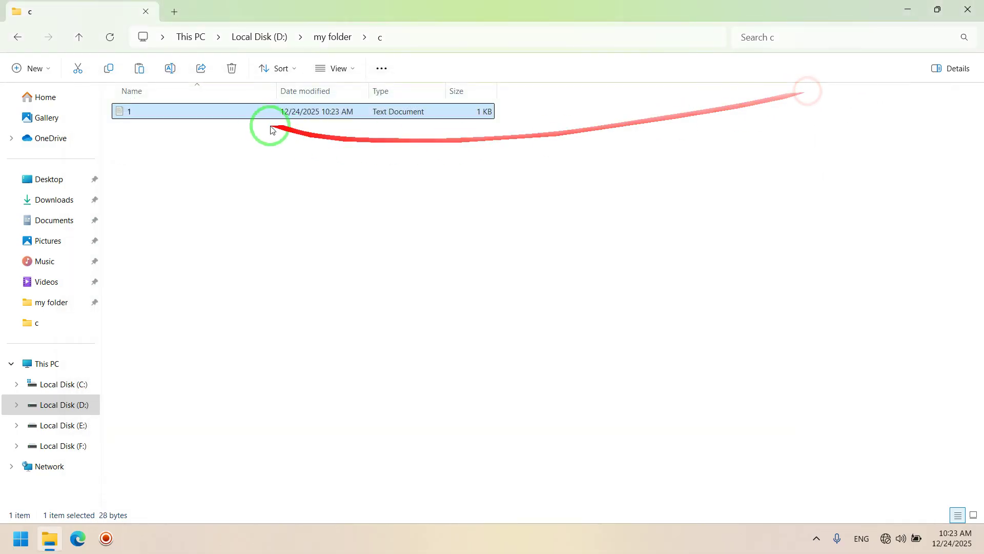
pyautogui.doubleClick(234, 119)
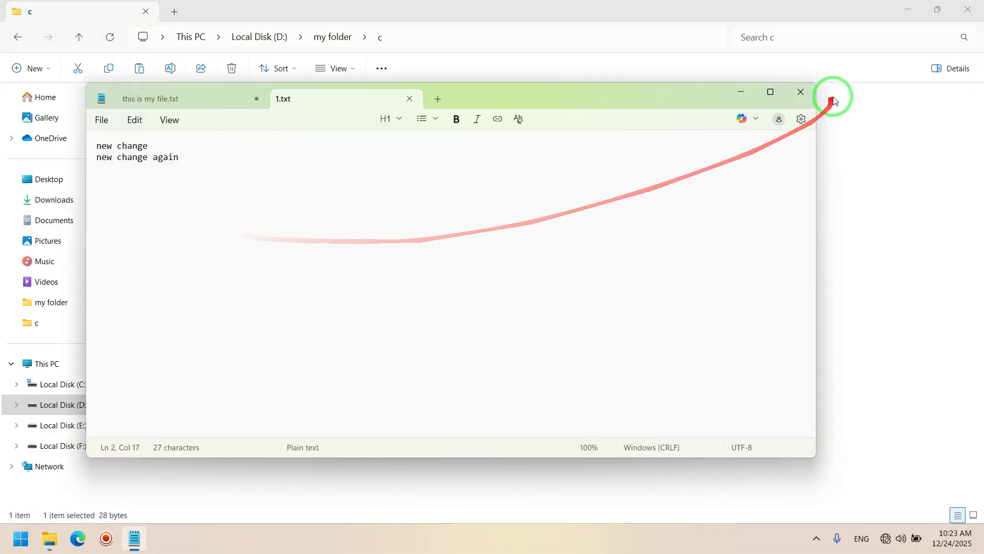